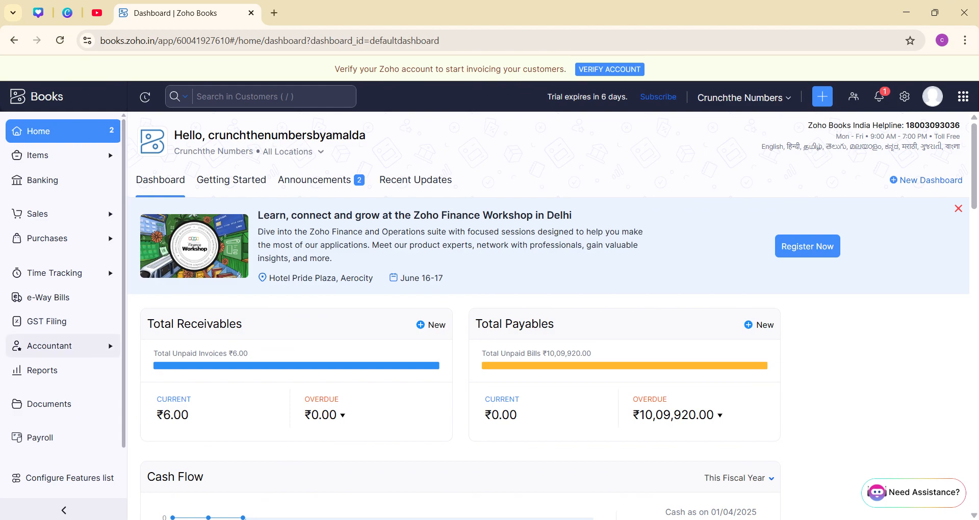
{"action": "left_click", "coordinate": [85, 180]}
{"action": "scroll", "coordinate": [509, 411], "scroll_direction": "down", "scroll_amount": 5}
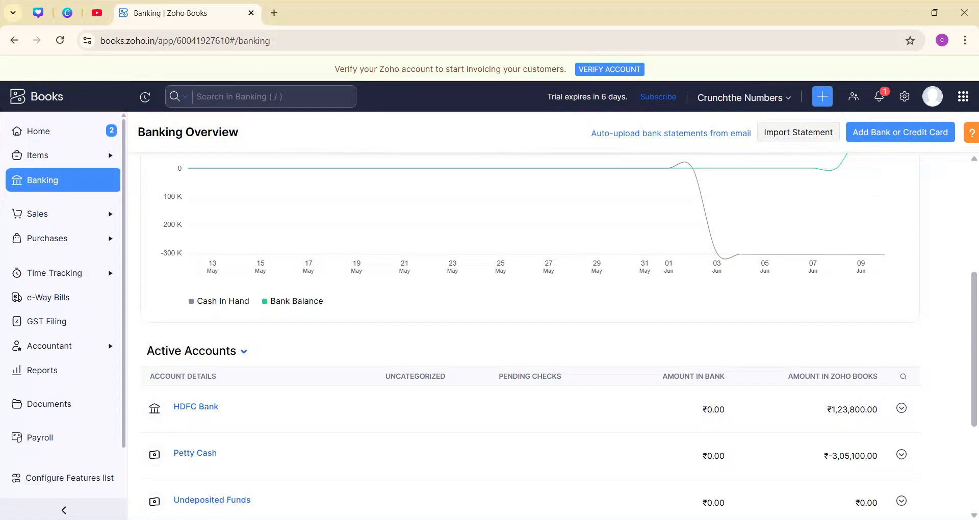
{"action": "left_click", "coordinate": [23, 347]}
{"action": "left_click", "coordinate": [75, 377]}
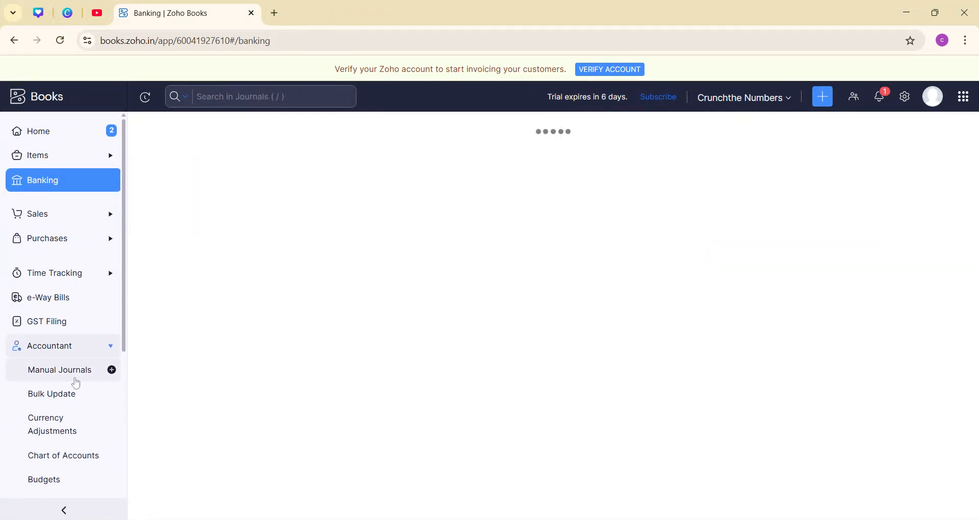
{"action": "left_click", "coordinate": [882, 236]}
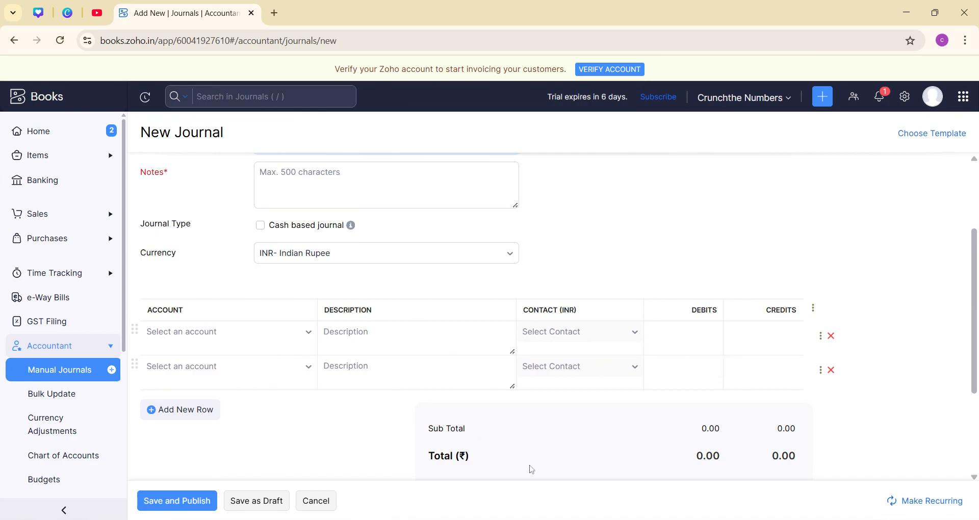
{"action": "left_click", "coordinate": [315, 502]}
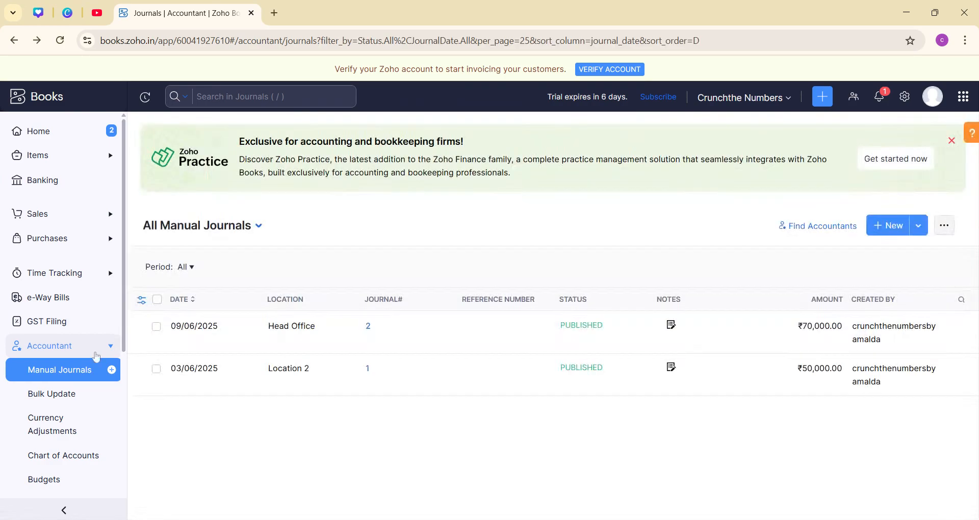
- Create an account of type Other Current Liability named "A Salary Payable" in the chart of accounts
{"action": "left_click", "coordinate": [64, 455]}
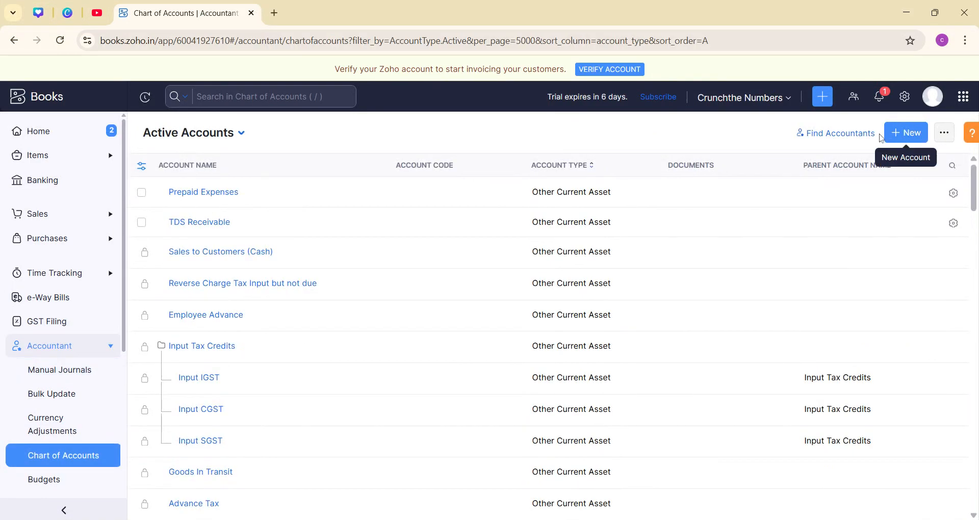
{"action": "left_click", "coordinate": [905, 134]}
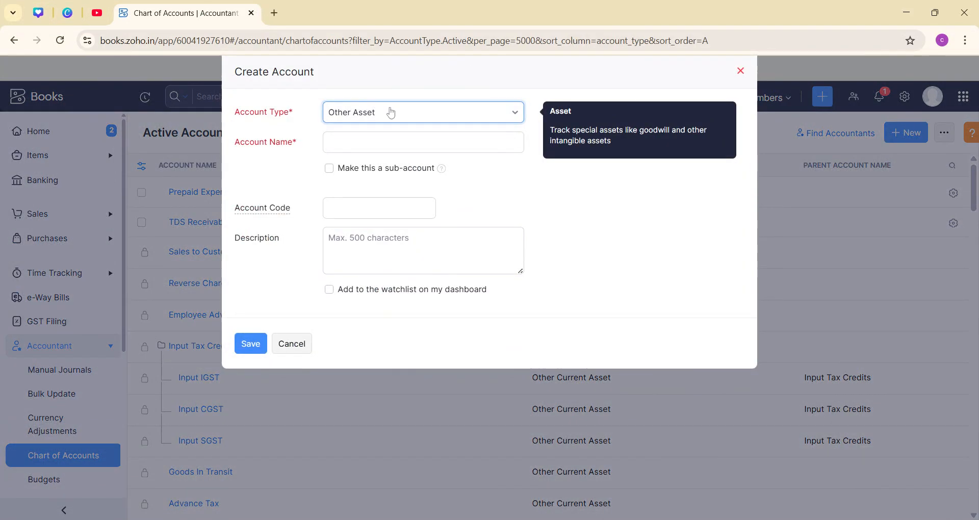
{"action": "left_click", "coordinate": [365, 111]}
{"action": "scroll", "coordinate": [396, 194], "scroll_direction": "down", "scroll_amount": 4}
{"action": "scroll", "coordinate": [399, 237], "scroll_direction": "down", "scroll_amount": 3}
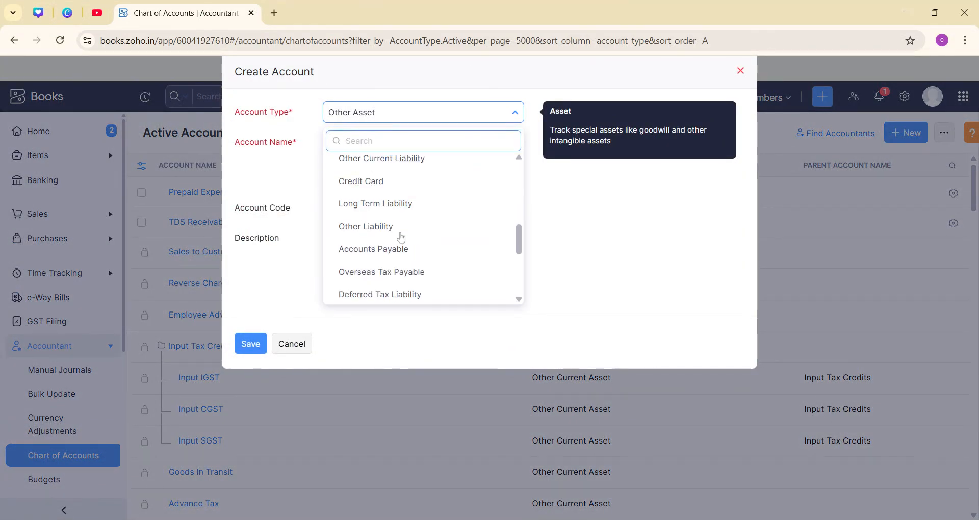
{"action": "scroll", "coordinate": [403, 232], "scroll_direction": "up", "scroll_amount": 2}
{"action": "left_click", "coordinate": [405, 223]}
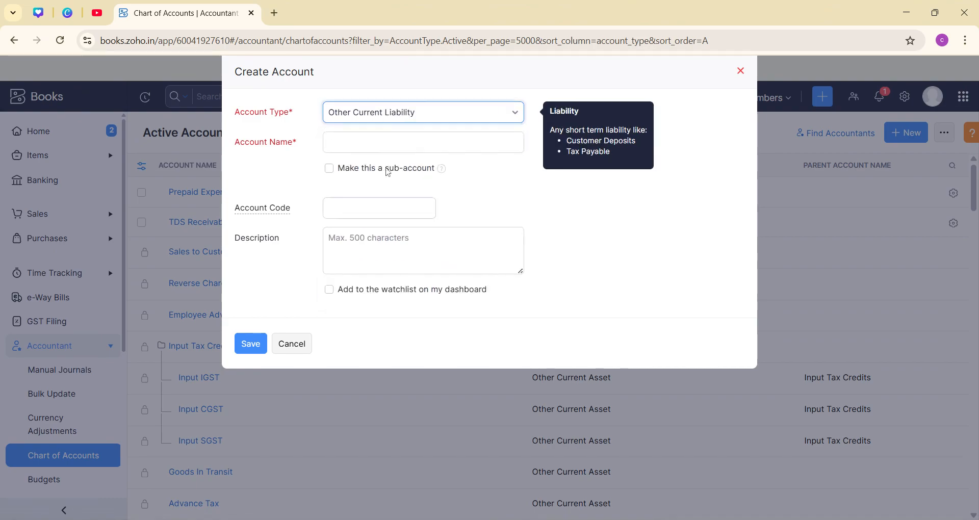
{"action": "left_click", "coordinate": [389, 143]}
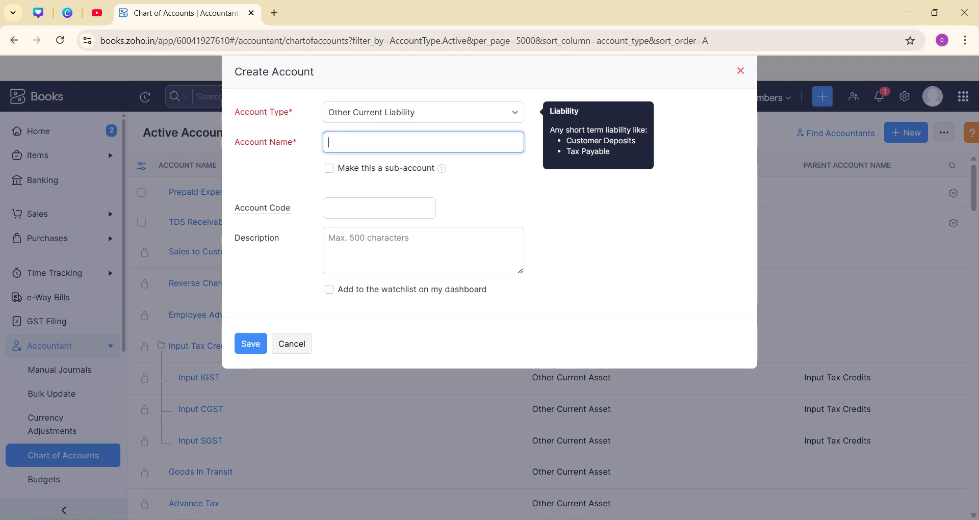
{"action": "type", "text": "A Salary Payable"}
{"action": "left_click", "coordinate": [263, 347]}
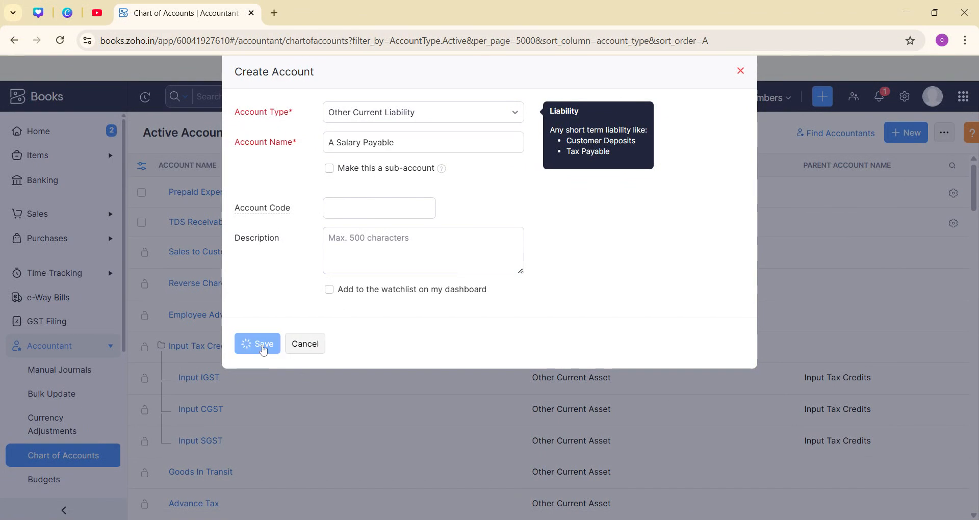
- Create a second account of type Other Current Liability named "B Salary Payable"
{"action": "left_click", "coordinate": [906, 133]}
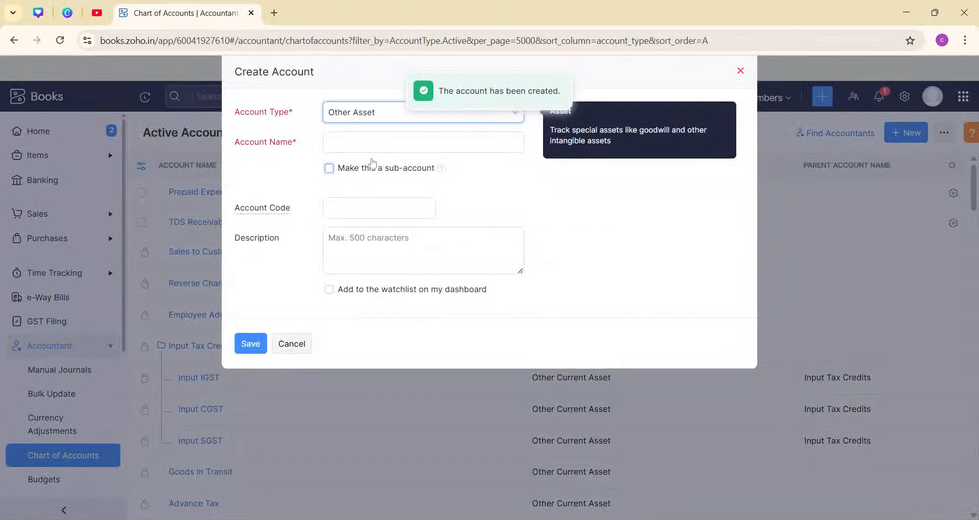
{"action": "left_click", "coordinate": [346, 118]}
{"action": "scroll", "coordinate": [361, 224], "scroll_direction": "down", "scroll_amount": 2}
{"action": "scroll", "coordinate": [364, 252], "scroll_direction": "down", "scroll_amount": 3}
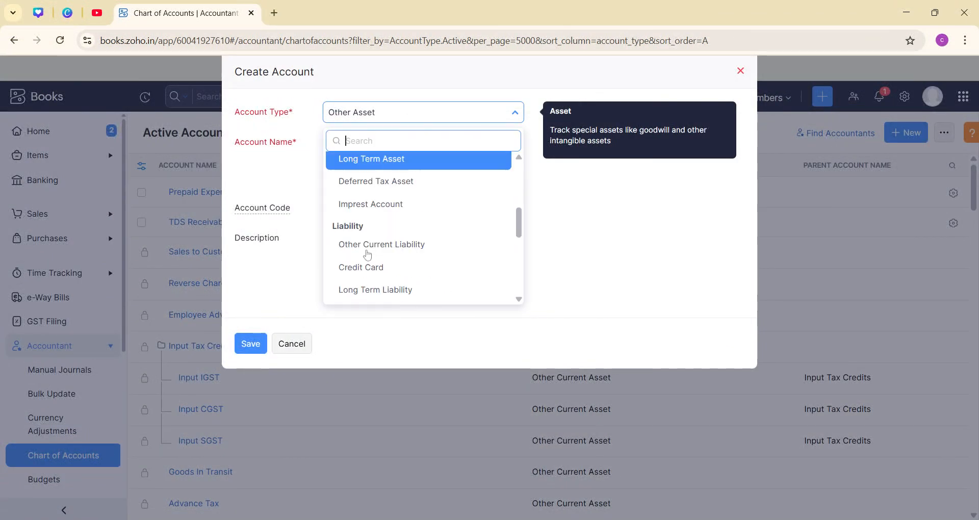
{"action": "left_click", "coordinate": [369, 216]}
{"action": "left_click", "coordinate": [371, 148]}
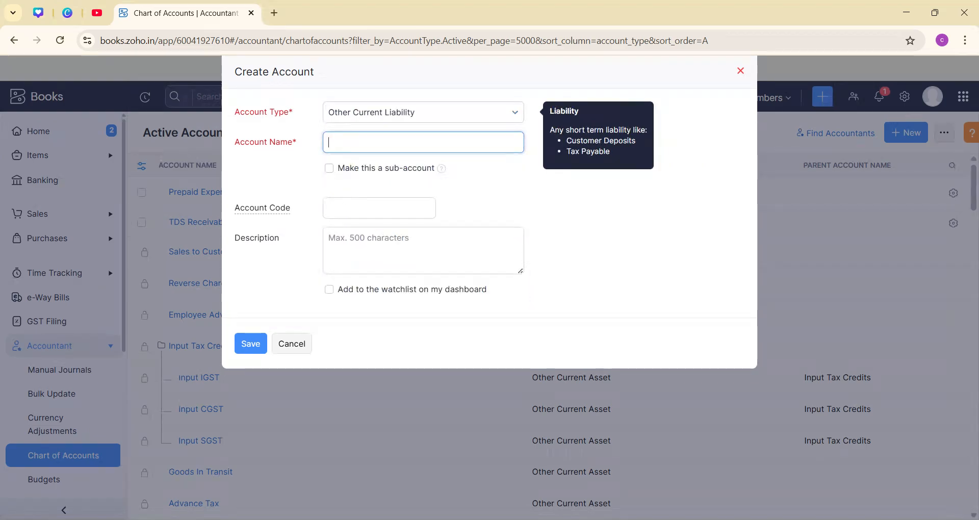
{"action": "type", "text": "B Saa"}
{"action": "key", "text": "BackSpace"}
{"action": "type", "text": "lary Payable"}
{"action": "left_click", "coordinate": [261, 344]}
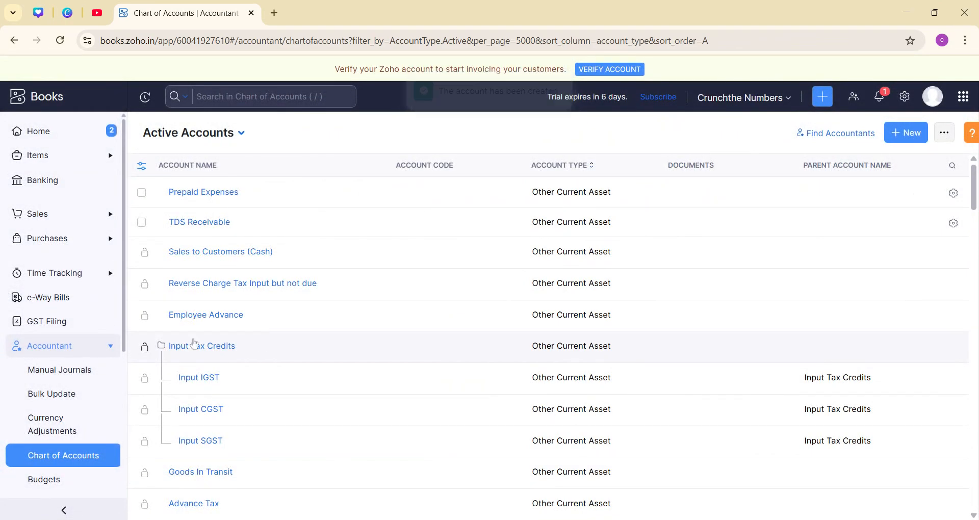
- Start a new manual journal and set its date to 31/05/2025
{"action": "left_click", "coordinate": [60, 379]}
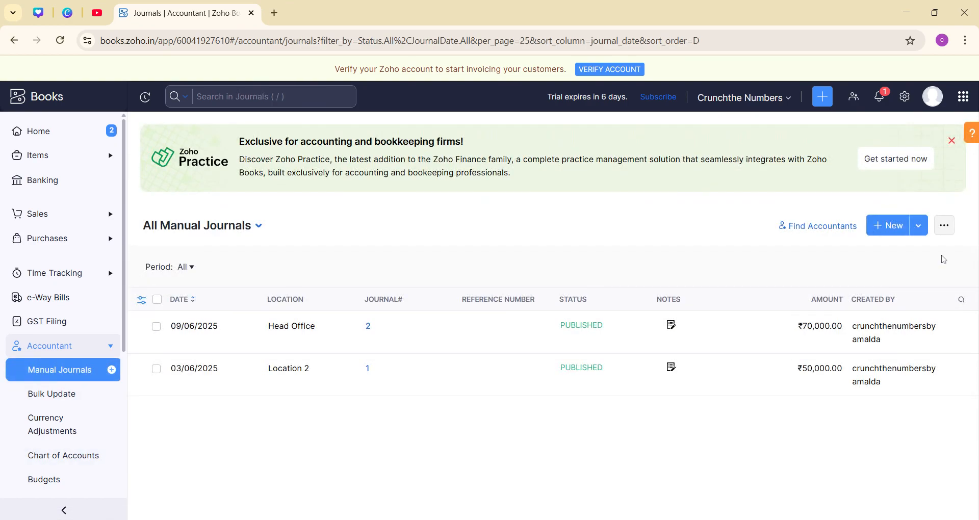
{"action": "left_click", "coordinate": [885, 225]}
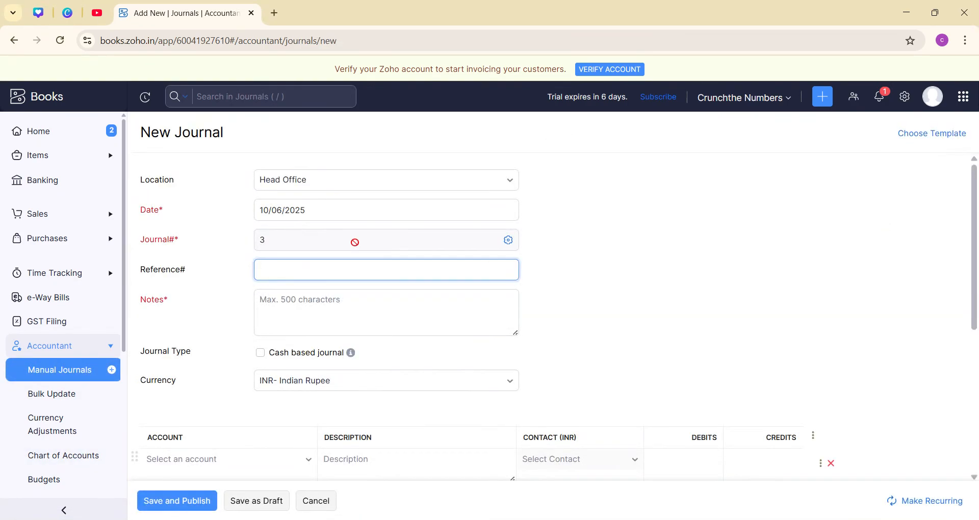
{"action": "left_click", "coordinate": [285, 210]}
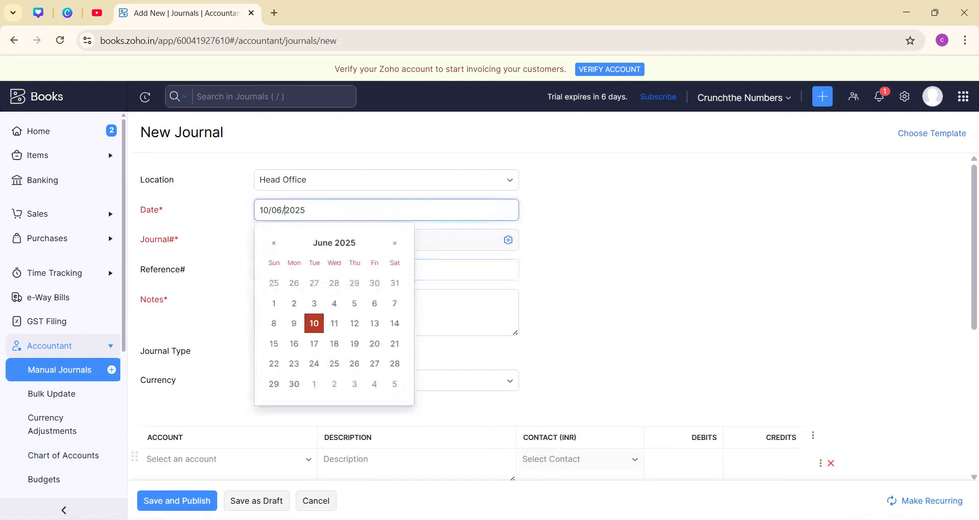
{"action": "left_click", "coordinate": [395, 283]}
- Enter "Salary payable for the month of May 2025" as the journal's notes
{"action": "left_click", "coordinate": [260, 301]}
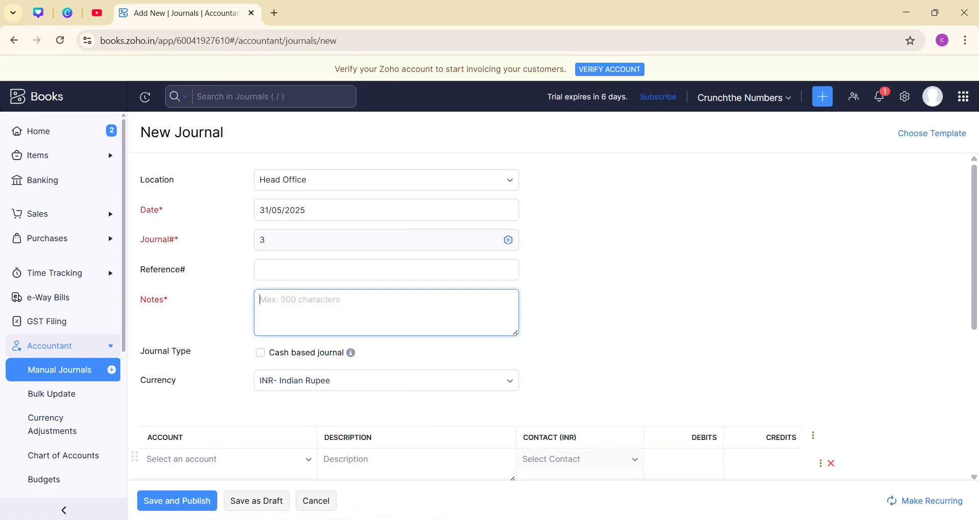
{"action": "type", "text": "Sla"}
{"action": "key", "text": "BackSpace"}
{"action": "type", "text": "lary payable for the month "}
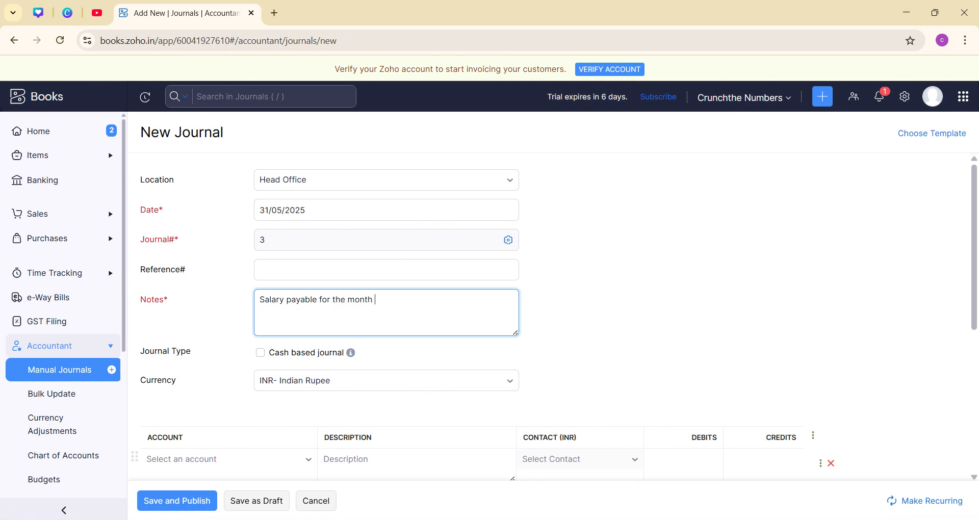
{"action": "type", "text": "of May 2025"}
- Fill the first journal row with the Salaries and Employee Wages account and a debit of 50000
{"action": "scroll", "coordinate": [277, 337], "scroll_direction": "down", "scroll_amount": 2}
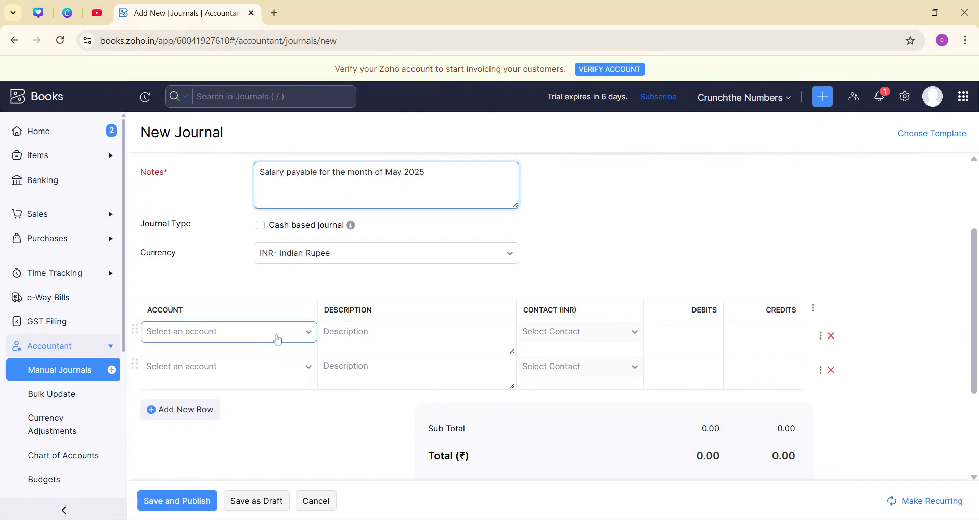
{"action": "left_click", "coordinate": [277, 337]}
{"action": "type", "text": "sala"}
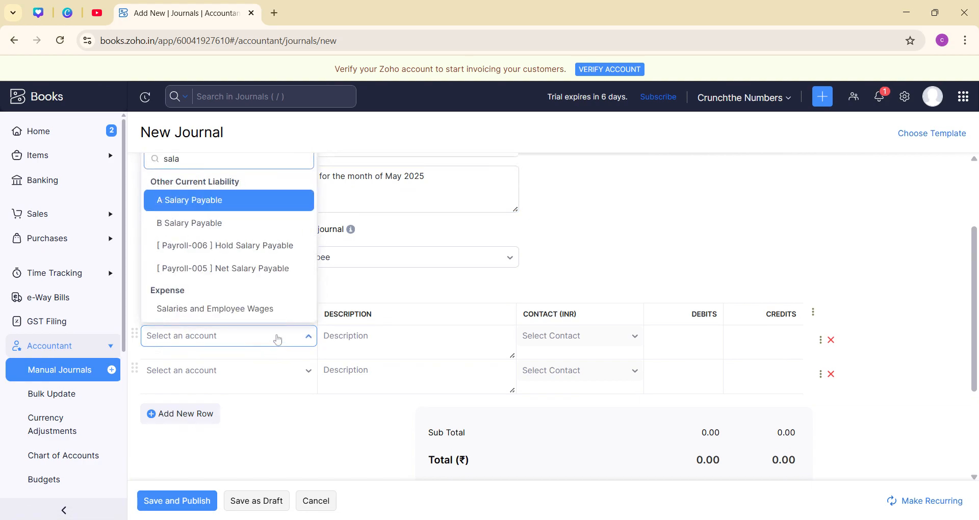
{"action": "left_click", "coordinate": [263, 319]}
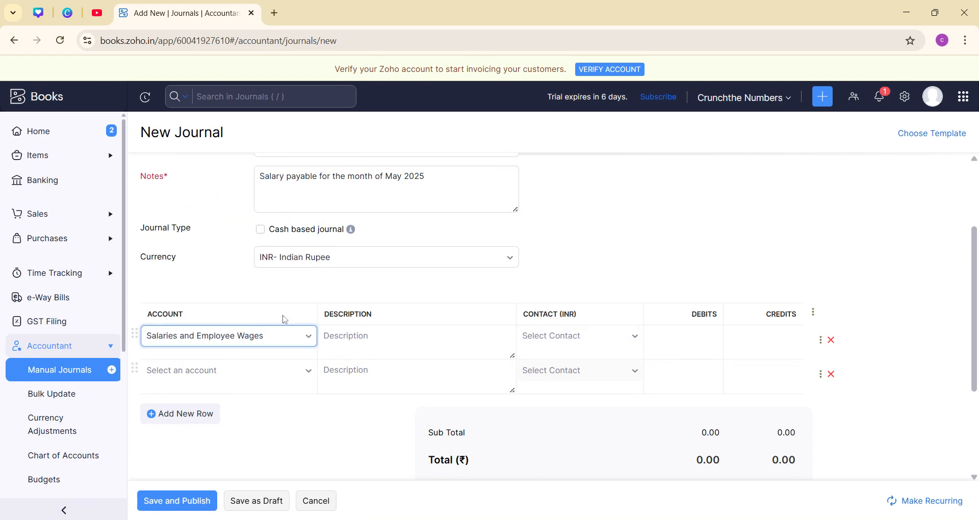
{"action": "left_click", "coordinate": [702, 337]}
{"action": "type", "text": "50000"}
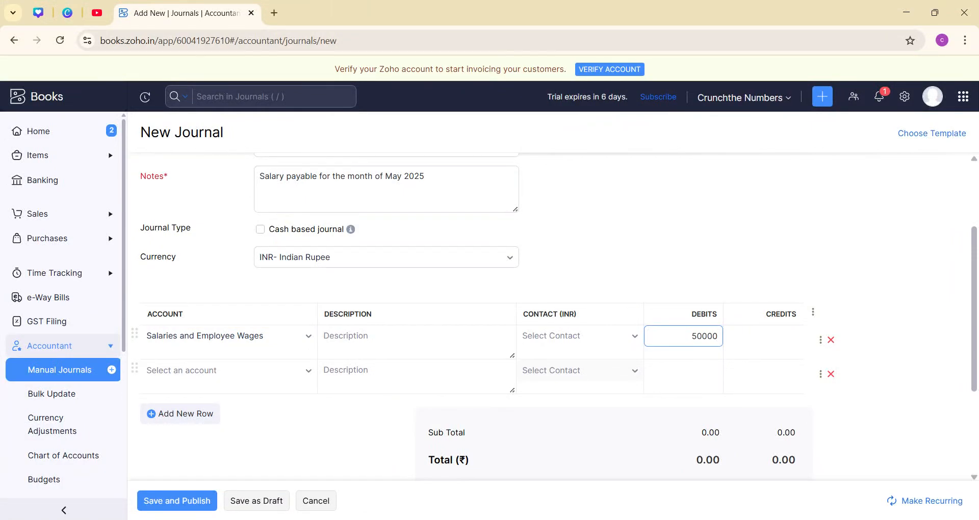
- Fill the second journal row with the A Salary Payable account and a credit of 30000
{"action": "scroll", "coordinate": [365, 407], "scroll_direction": "down", "scroll_amount": 1}
{"action": "scroll", "coordinate": [366, 406], "scroll_direction": "down", "scroll_amount": 3}
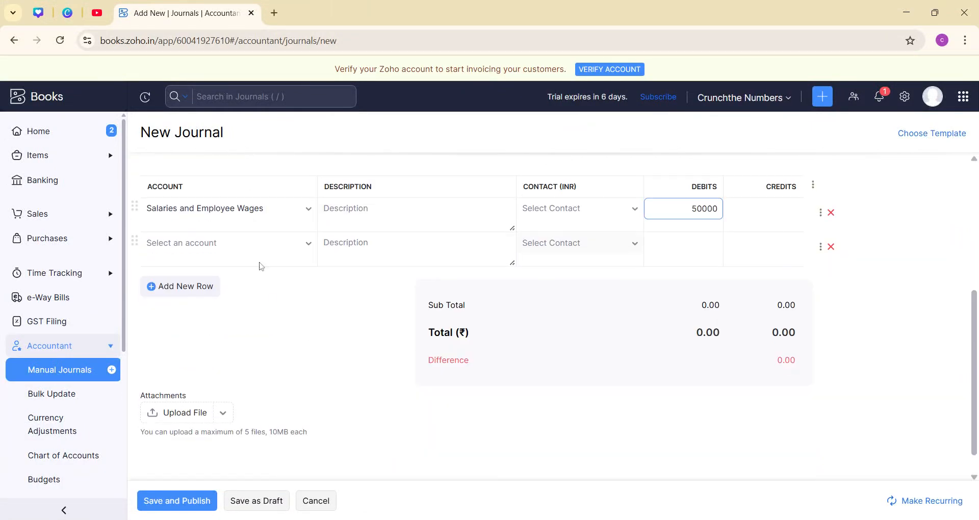
{"action": "left_click", "coordinate": [259, 250]}
{"action": "type", "text": "a s"}
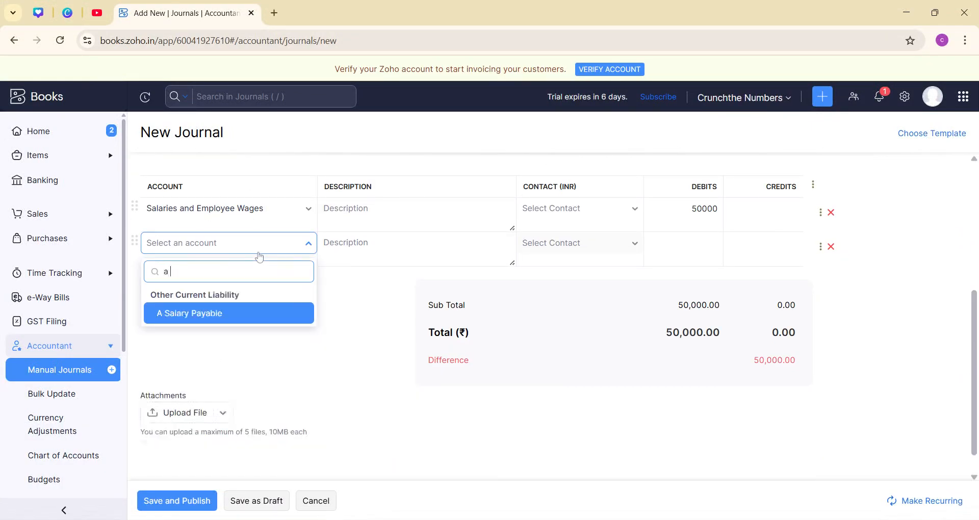
{"action": "left_click", "coordinate": [258, 313]}
{"action": "left_click", "coordinate": [763, 243]}
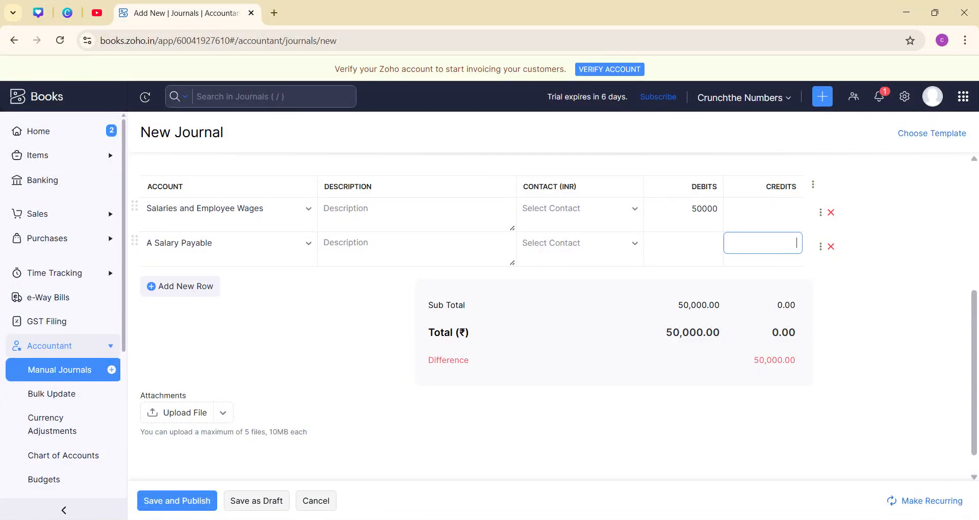
{"action": "type", "text": "30000"}
- Add a third journal row with the B Salary Payable account and a credit of 20000
{"action": "left_click", "coordinate": [207, 286]}
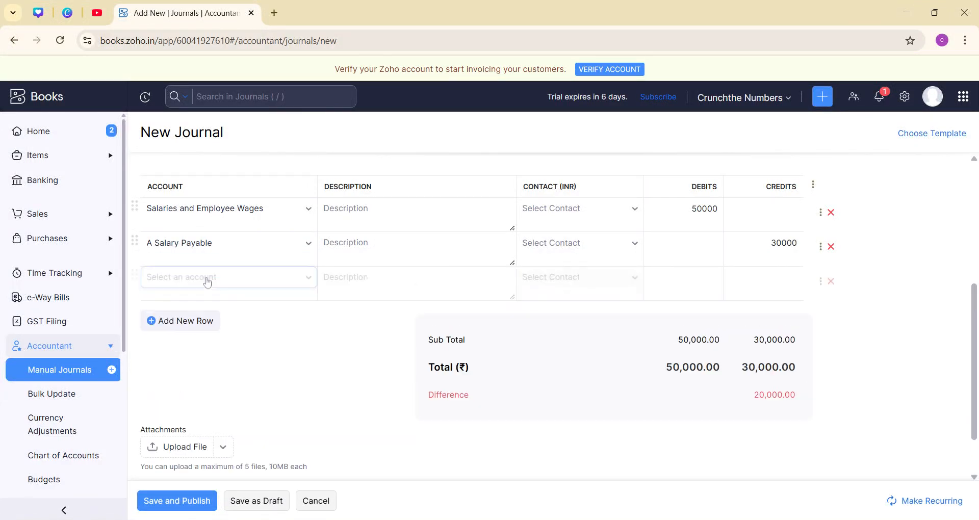
{"action": "left_click", "coordinate": [206, 278]}
{"action": "type", "text": "b"}
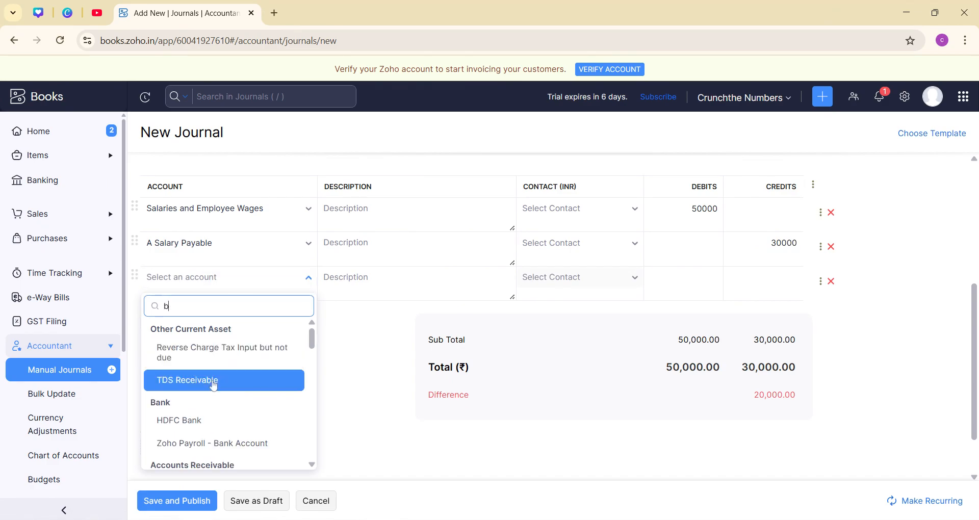
{"action": "type", "text": " s"}
{"action": "left_click", "coordinate": [201, 349]}
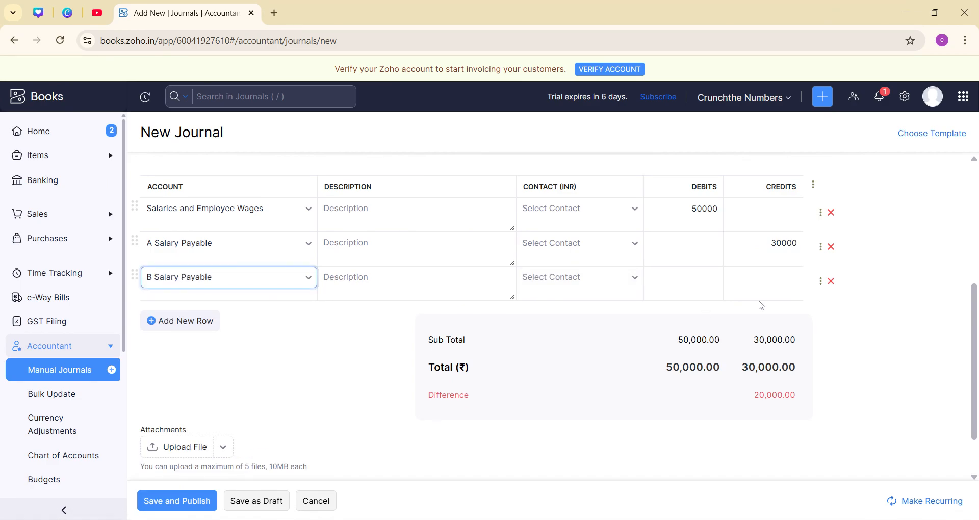
{"action": "left_click", "coordinate": [763, 279]}
{"action": "type", "text": "20000"}
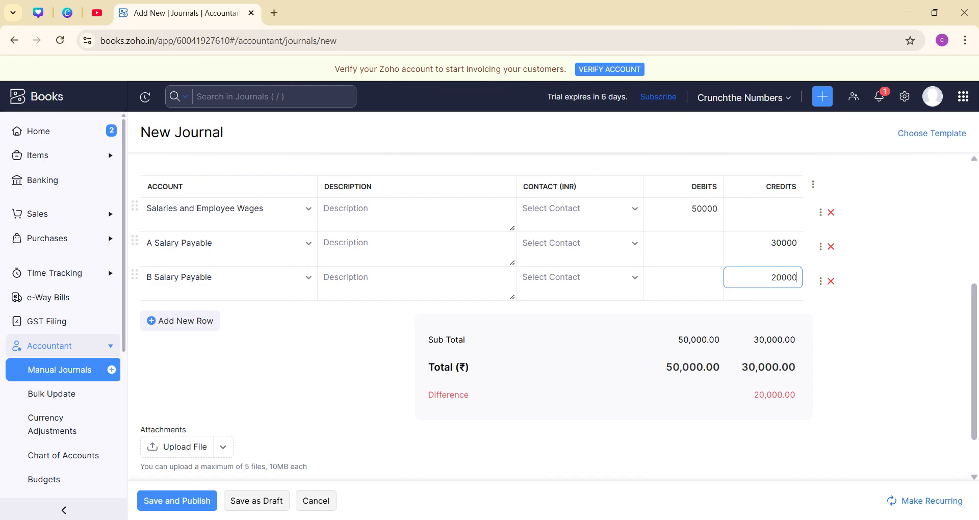
- Save and publish the salary journal and review its posted lines
{"action": "left_click", "coordinate": [637, 358]}
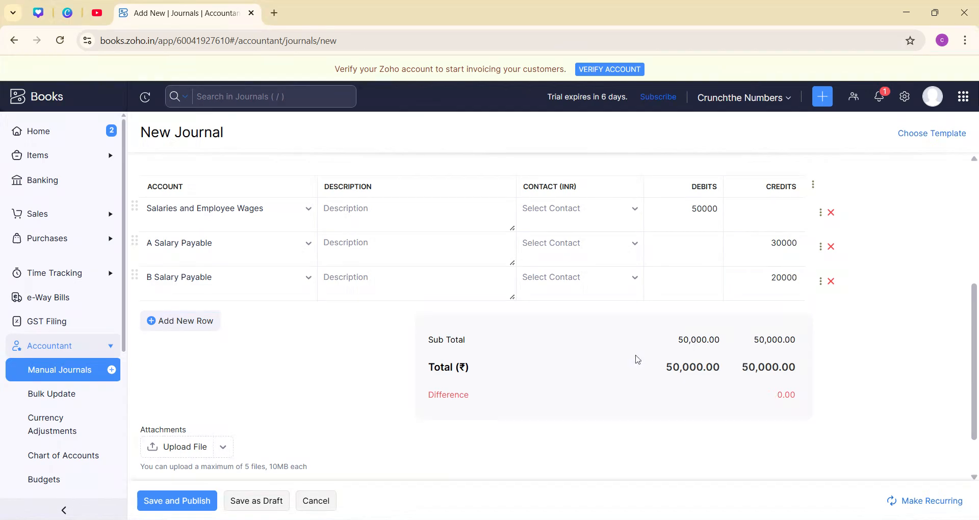
{"action": "left_click", "coordinate": [178, 508]}
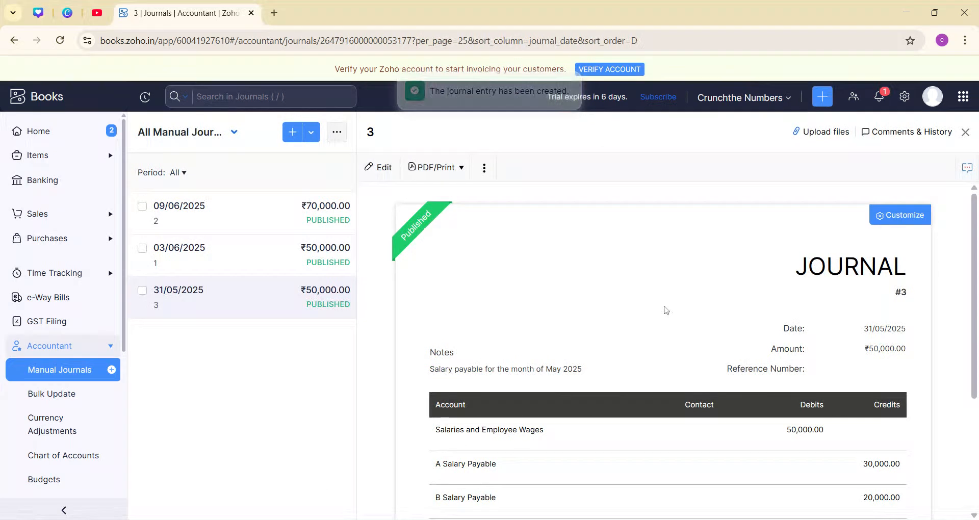
{"action": "scroll", "coordinate": [662, 308], "scroll_direction": "down", "scroll_amount": 4}
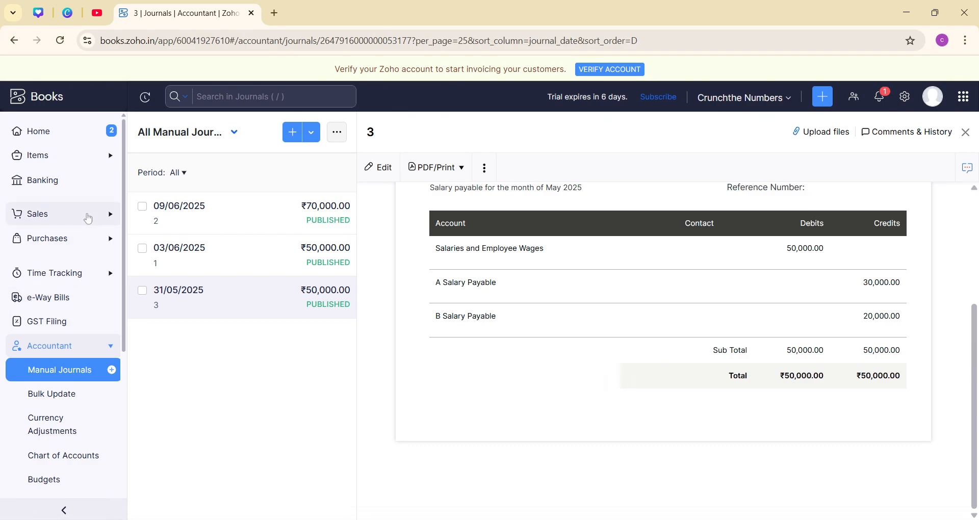
- Open the HDFC Bank account in Banking and start a new expense transaction for it
{"action": "left_click", "coordinate": [70, 187]}
{"action": "scroll", "coordinate": [433, 332], "scroll_direction": "down", "scroll_amount": 5}
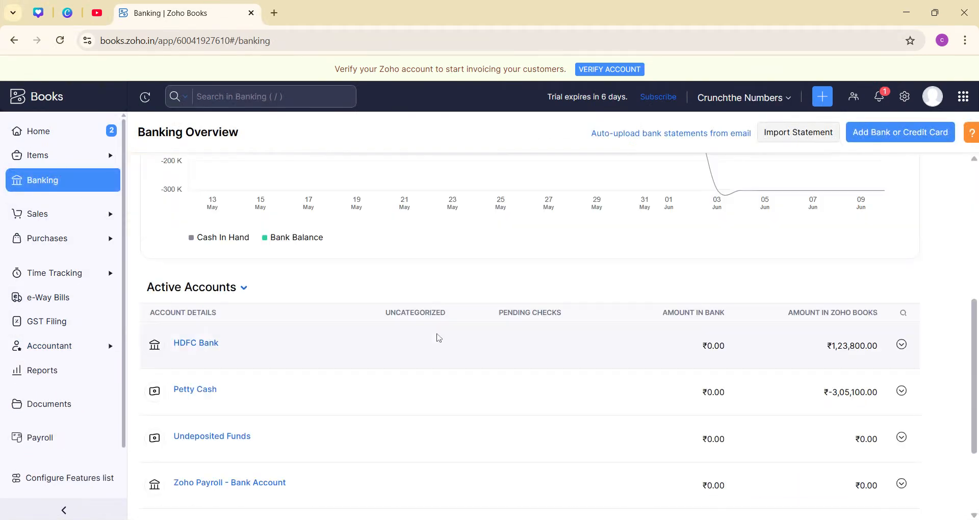
{"action": "left_click", "coordinate": [197, 342]}
{"action": "left_click", "coordinate": [755, 140]}
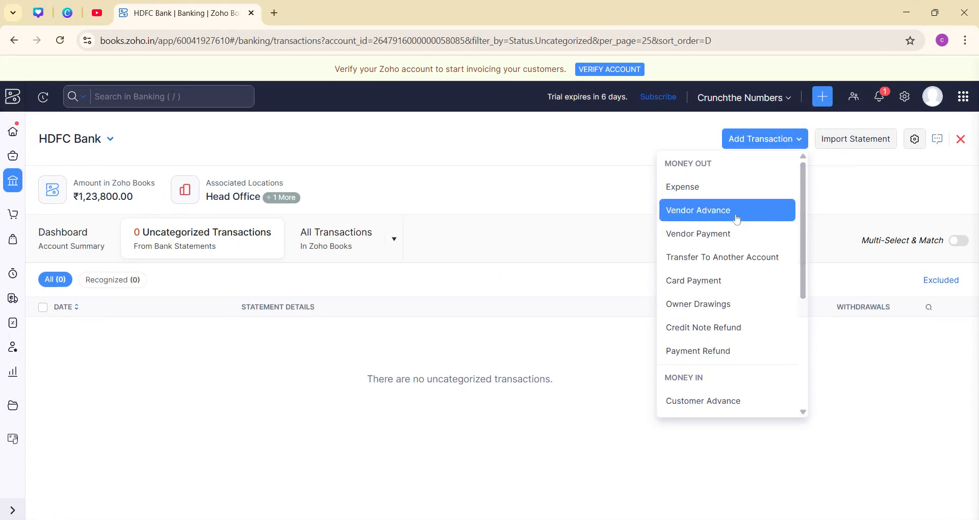
{"action": "left_click", "coordinate": [731, 187]}
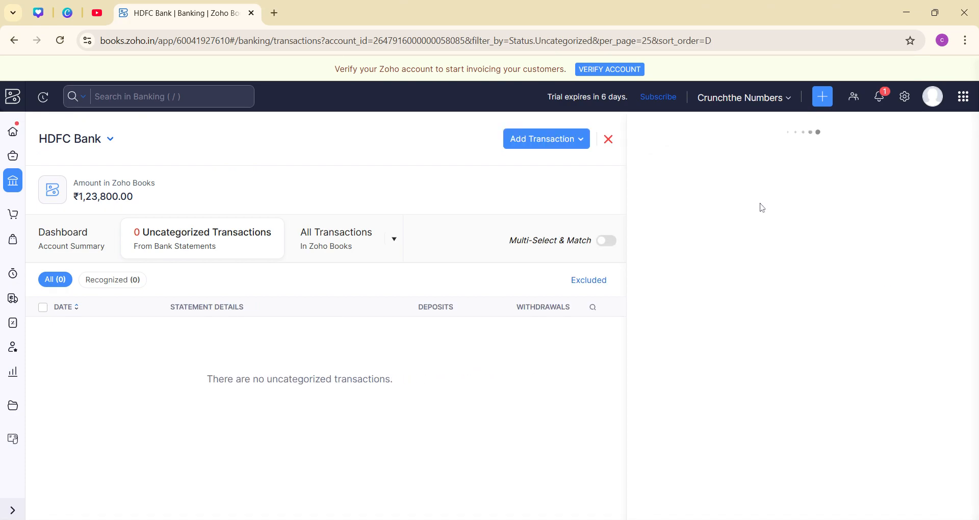
- Record the expense against the A Salary Payable account with an amount of 30000 and save it
{"action": "left_click", "coordinate": [789, 202]}
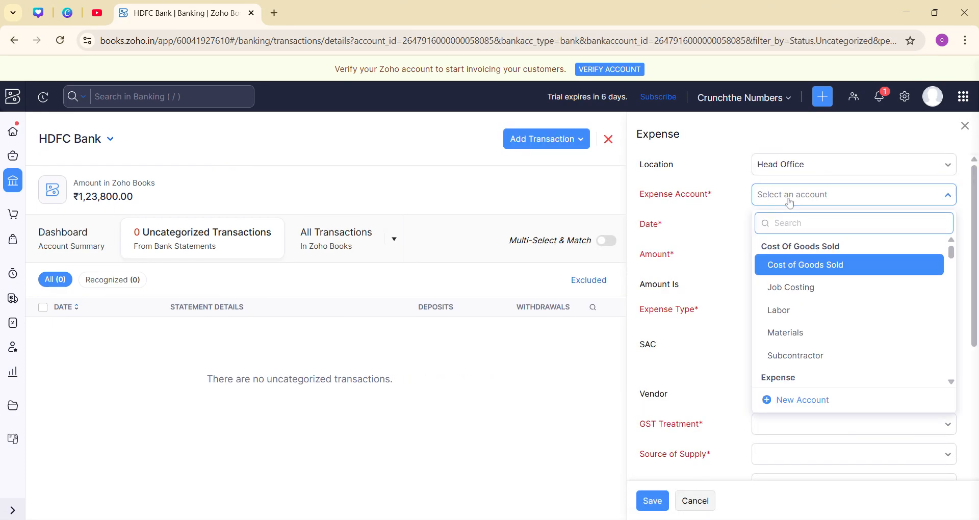
{"action": "type", "text": "a sa"}
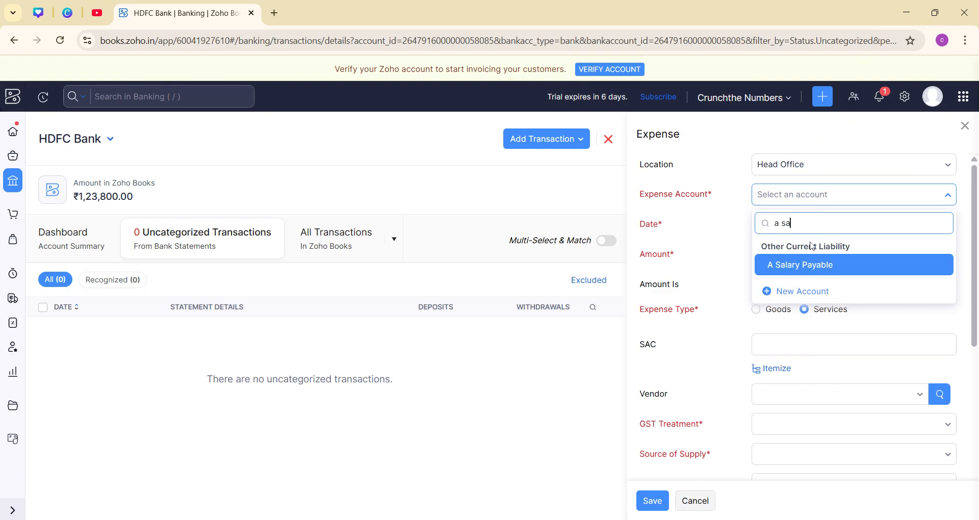
{"action": "left_click", "coordinate": [808, 264]}
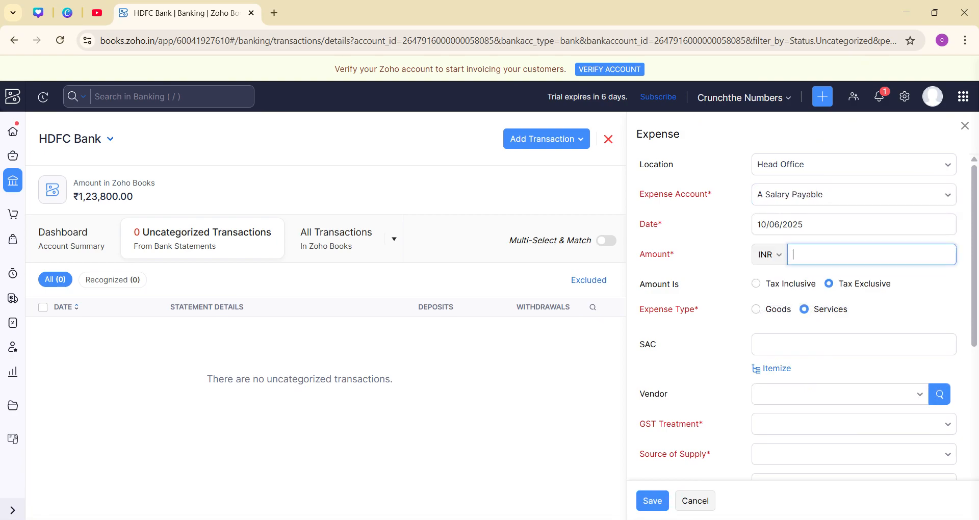
{"action": "type", "text": "30000"}
{"action": "scroll", "coordinate": [846, 329], "scroll_direction": "down", "scroll_amount": 2}
{"action": "left_click", "coordinate": [658, 499]}
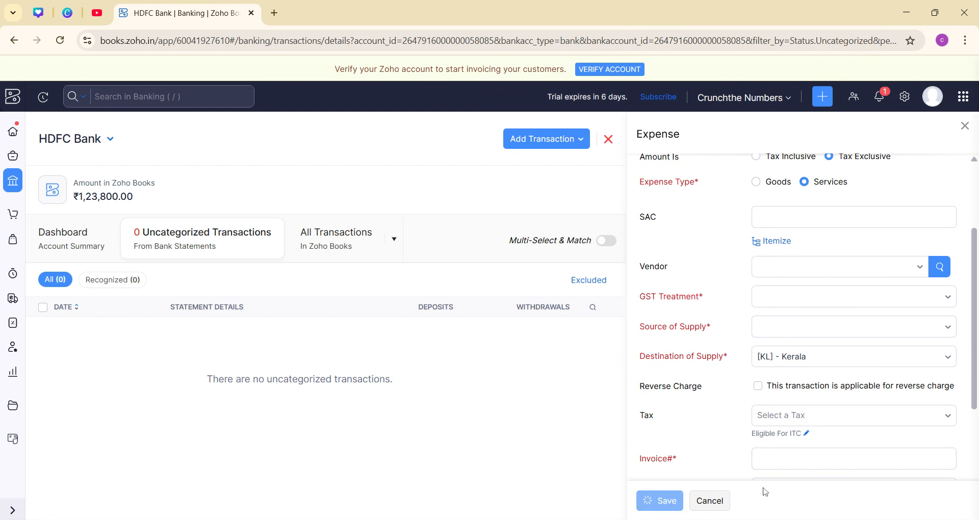
- Start another HDFC Bank expense and choose B Salary Payable as its expense account
{"action": "left_click", "coordinate": [551, 138]}
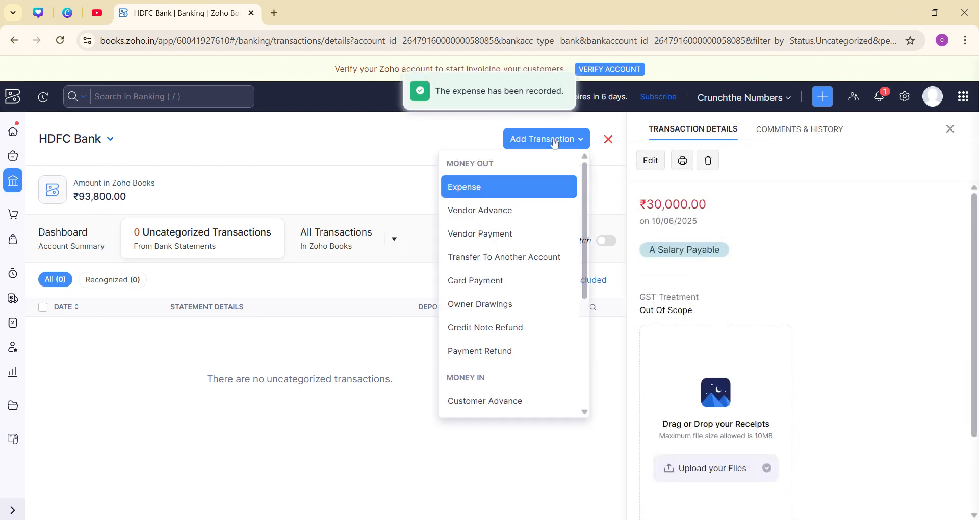
{"action": "left_click", "coordinate": [526, 189]}
{"action": "left_click", "coordinate": [790, 201]}
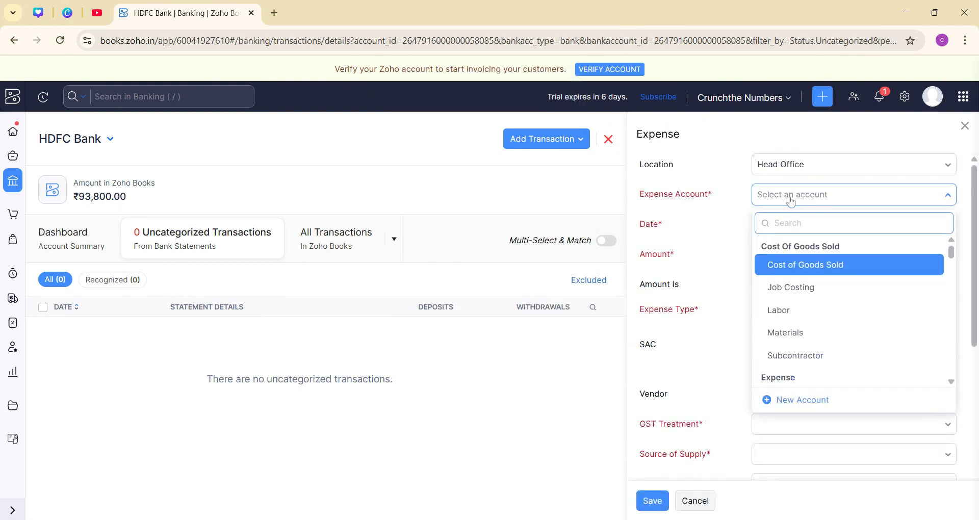
{"action": "type", "text": "b sa"}
{"action": "left_click", "coordinate": [864, 268]}
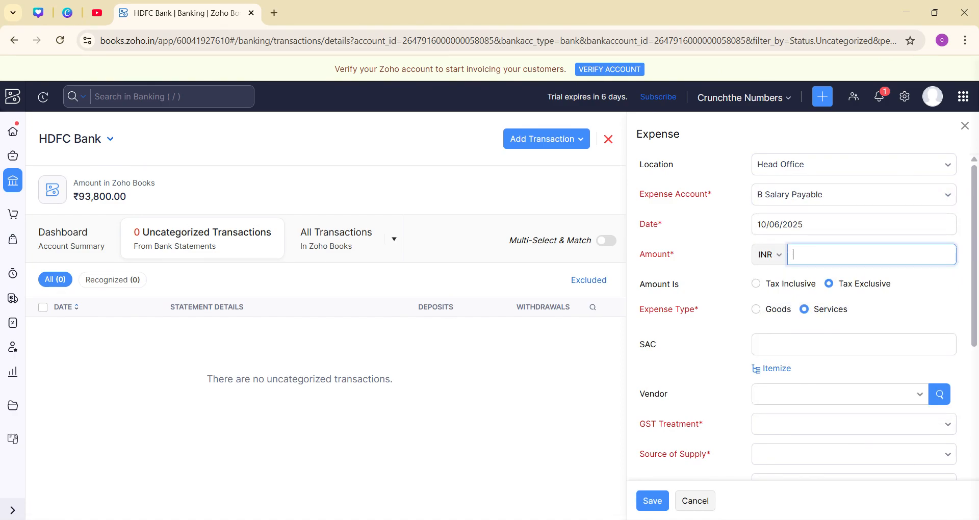
- Enter 30000 as the amount of the B Salary Payable expense and save it
{"action": "type", "text": "30000"}
{"action": "key", "text": "BackSpace"}
{"action": "key", "text": "BackSpace"}
{"action": "key", "text": "BackSpace"}
{"action": "key", "text": "BackSpace"}
{"action": "type", "text": "30000"}
{"action": "scroll", "coordinate": [801, 326], "scroll_direction": "down", "scroll_amount": 3}
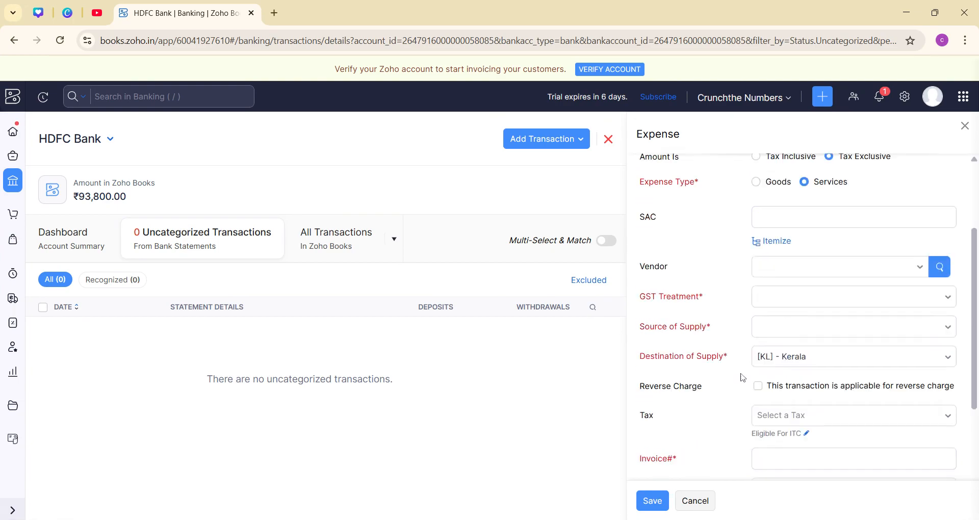
{"action": "left_click", "coordinate": [660, 499]}
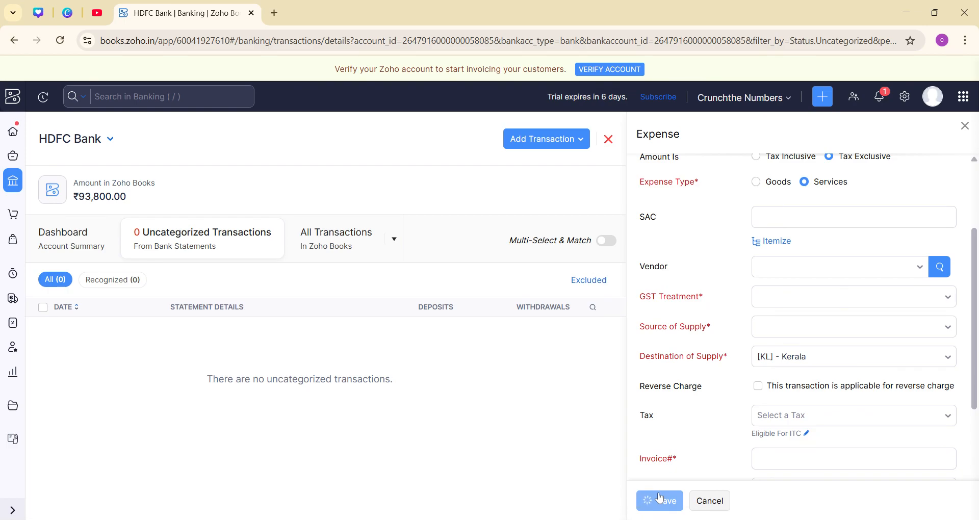
- Search the chart of accounts for "a sala" and open the detailed transactions report of the A Salary Payable account
{"action": "left_click", "coordinate": [19, 372]}
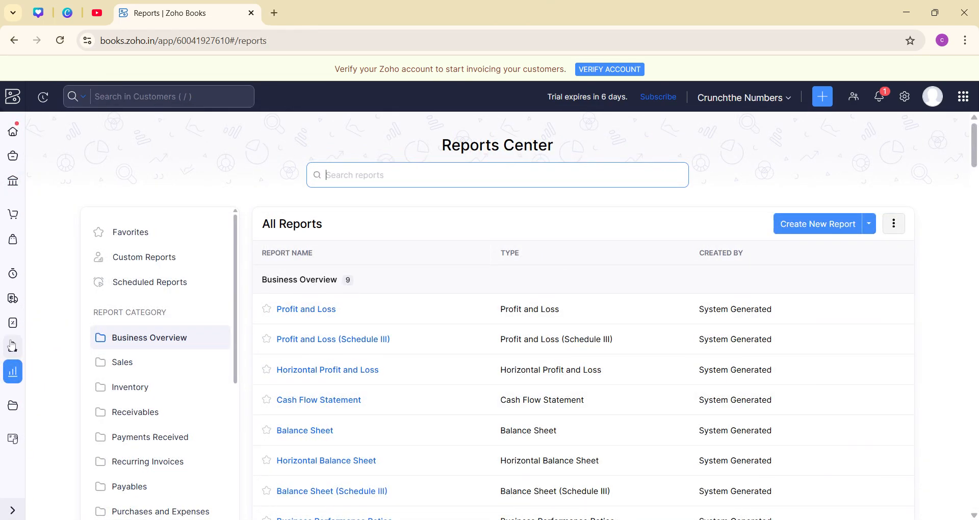
{"action": "mouse_move", "coordinate": [13, 347]}
{"action": "left_click", "coordinate": [73, 456]}
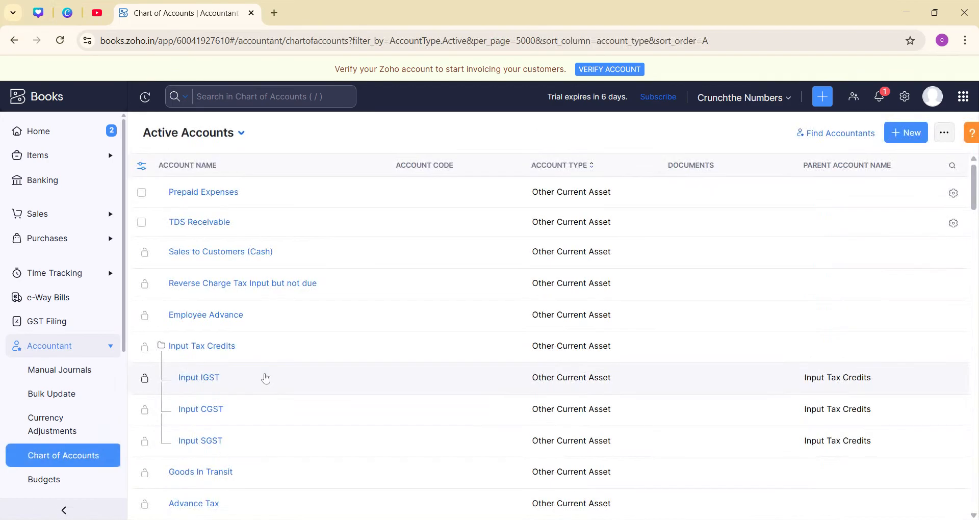
{"action": "left_click", "coordinate": [261, 96]}
{"action": "type", "text": "a s"}
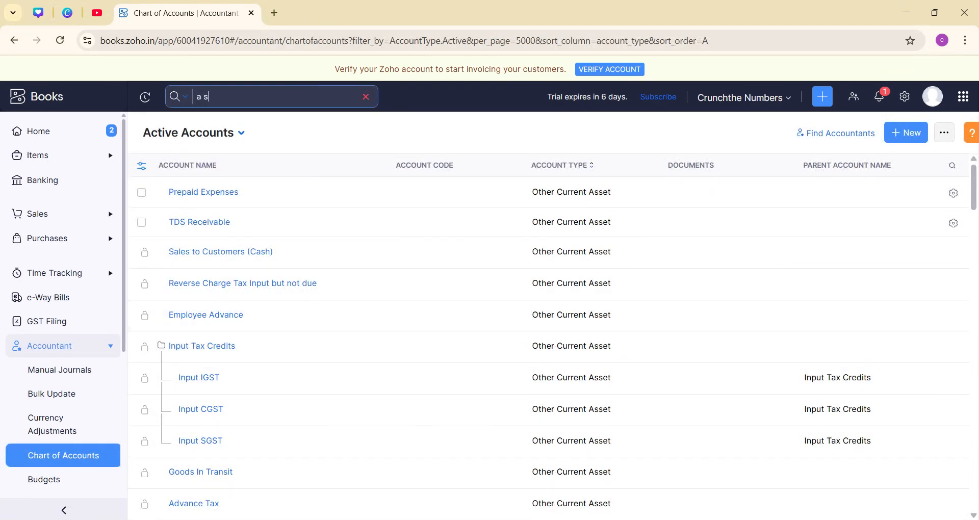
{"action": "type", "text": "ala"}
{"action": "key", "text": "Return"}
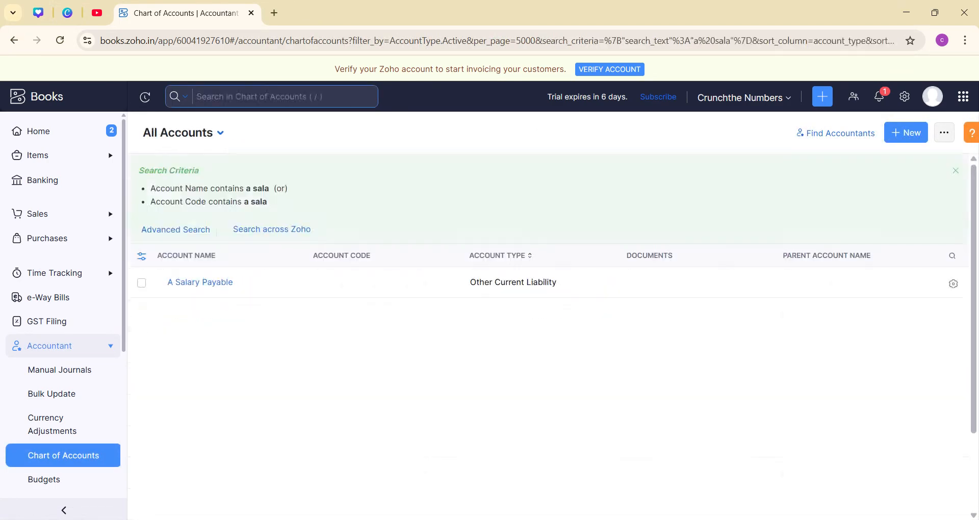
{"action": "left_click", "coordinate": [220, 283]}
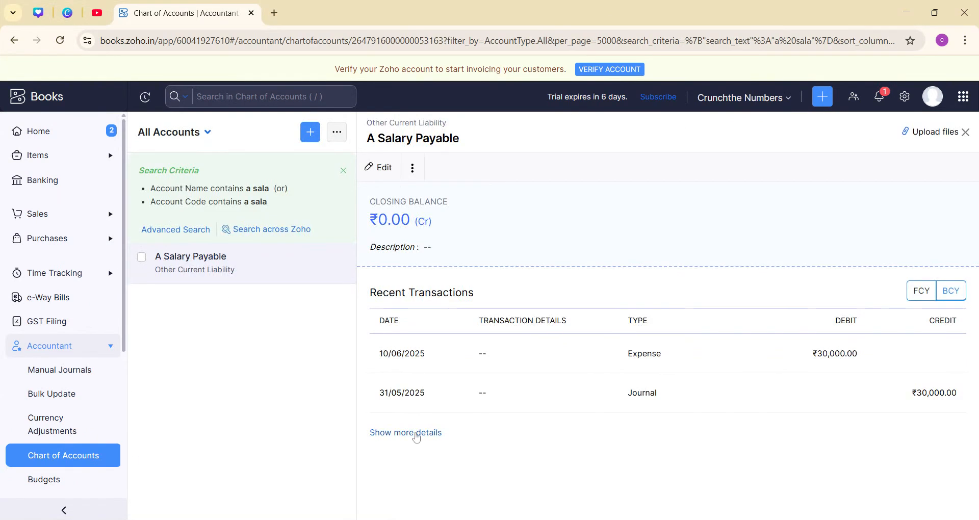
{"action": "left_click", "coordinate": [408, 433]}
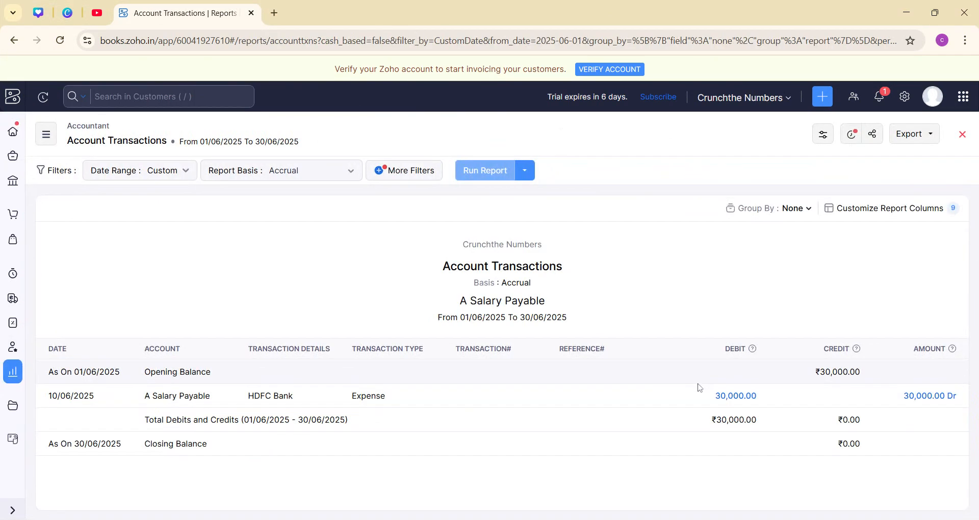